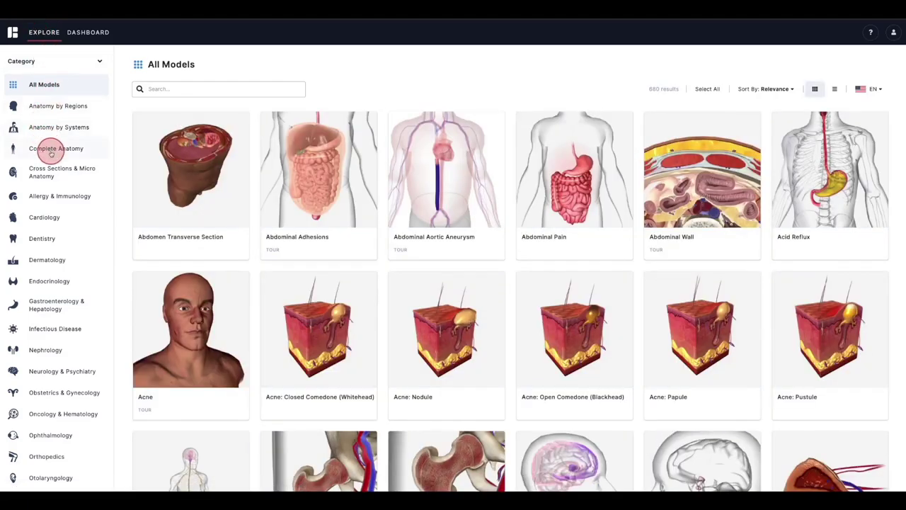
Browse the Anatomy by Systems and Regions galleries, preview the Brain model, and return.
{"action": "scroll", "coordinate": [51, 152], "scroll_direction": "down", "scroll_amount": 1}
{"action": "scroll", "coordinate": [51, 155], "scroll_direction": "down", "scroll_amount": 1}
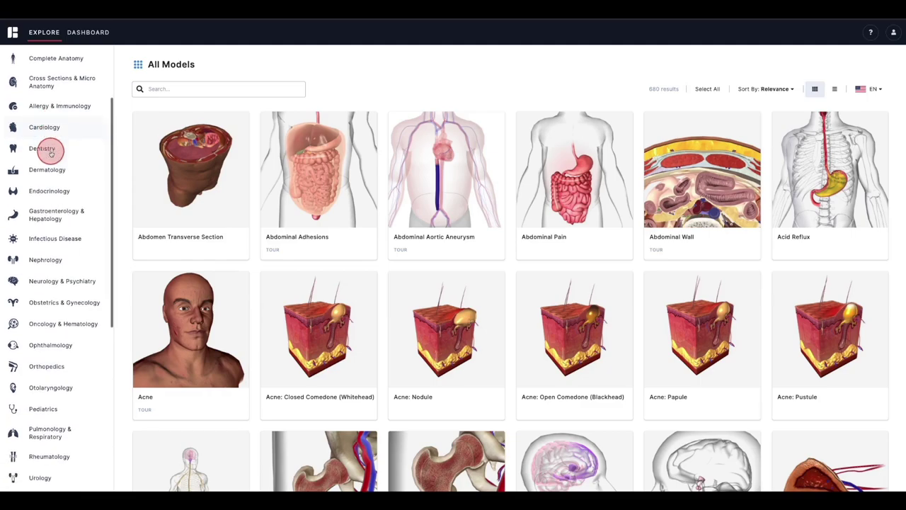
{"action": "scroll", "coordinate": [51, 153], "scroll_direction": "up", "scroll_amount": 1}
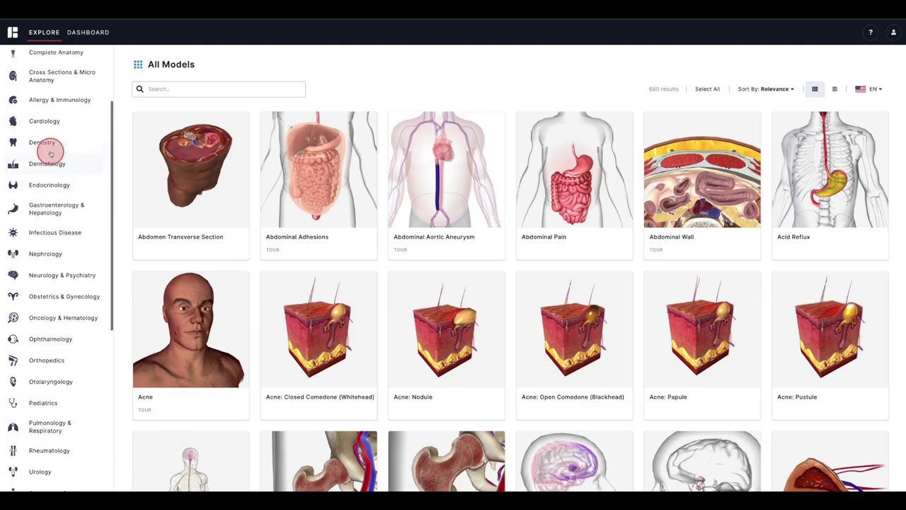
{"action": "scroll", "coordinate": [51, 153], "scroll_direction": "up", "scroll_amount": 1}
{"action": "left_click", "coordinate": [46, 154]}
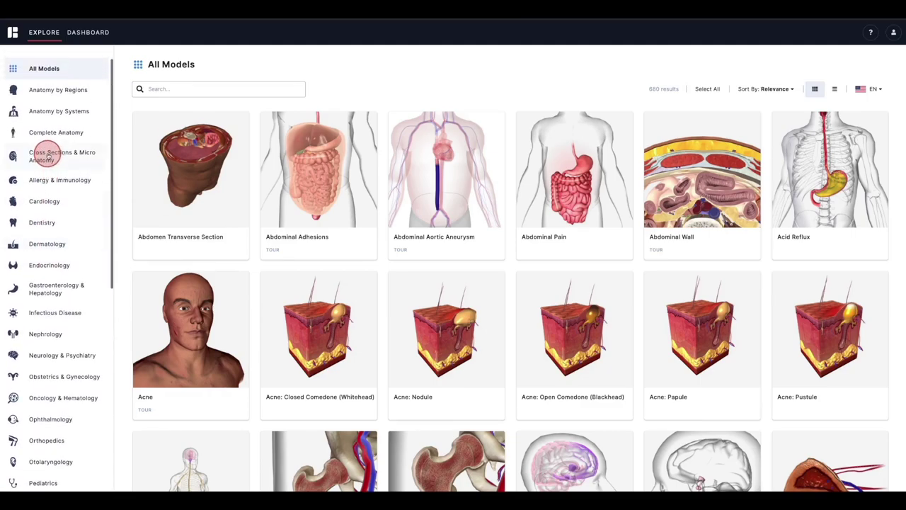
{"action": "left_click", "coordinate": [57, 112]}
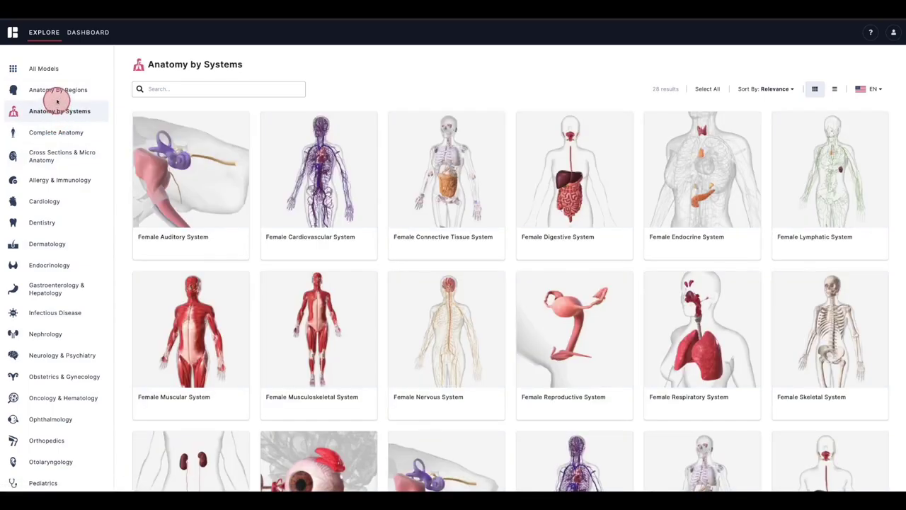
{"action": "left_click", "coordinate": [57, 93]}
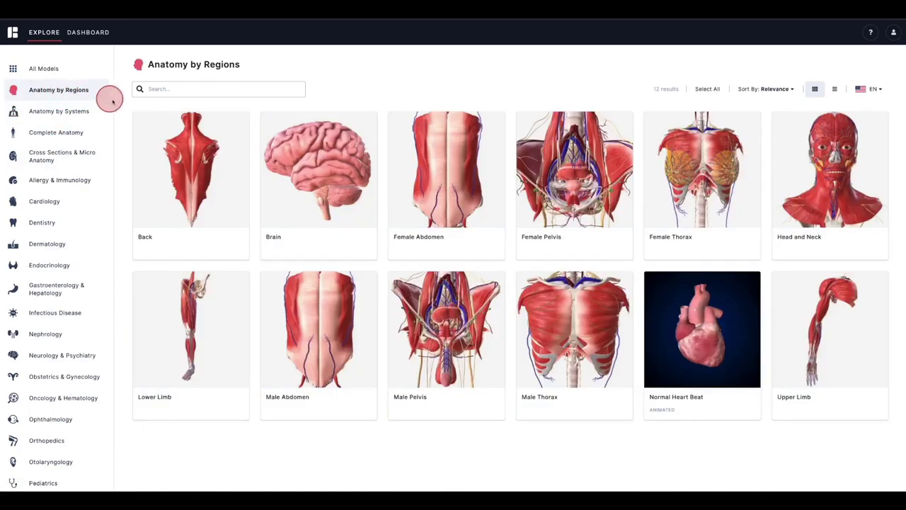
{"action": "mouse_move", "coordinate": [319, 170]}
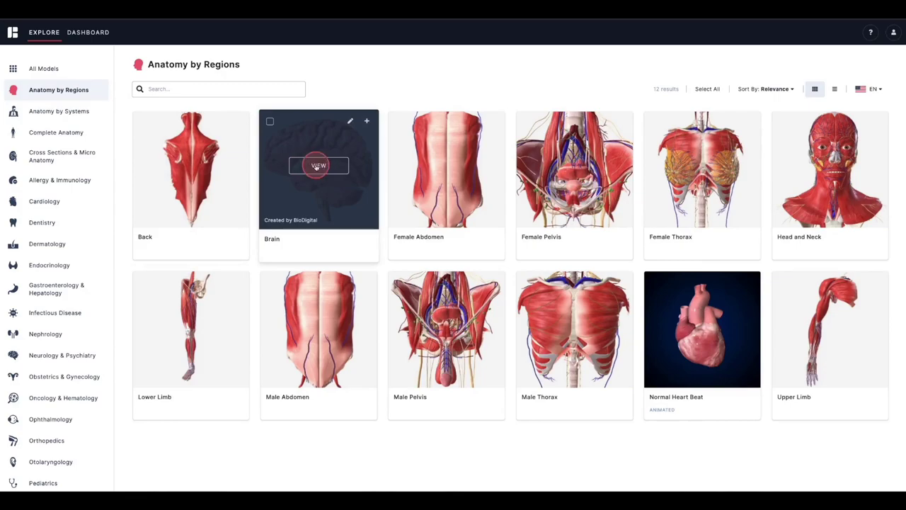
{"action": "left_click", "coordinate": [317, 166]}
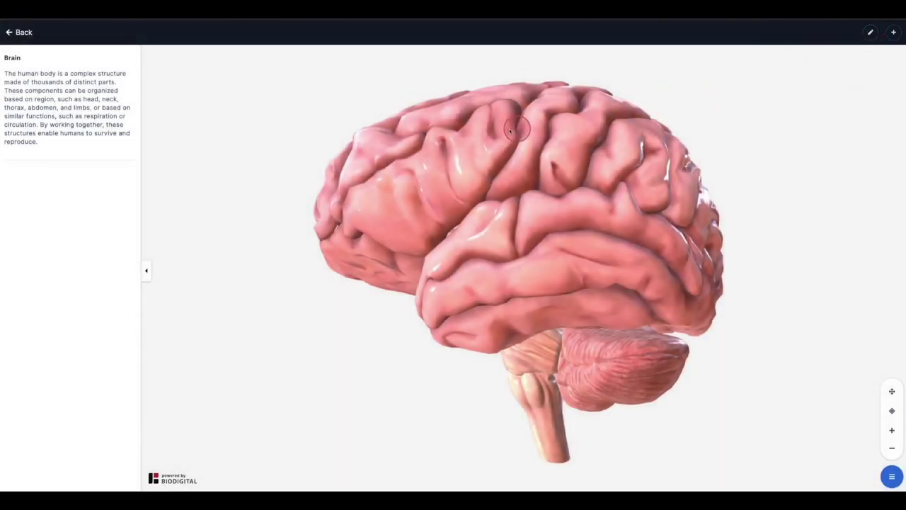
{"action": "left_click", "coordinate": [22, 32]}
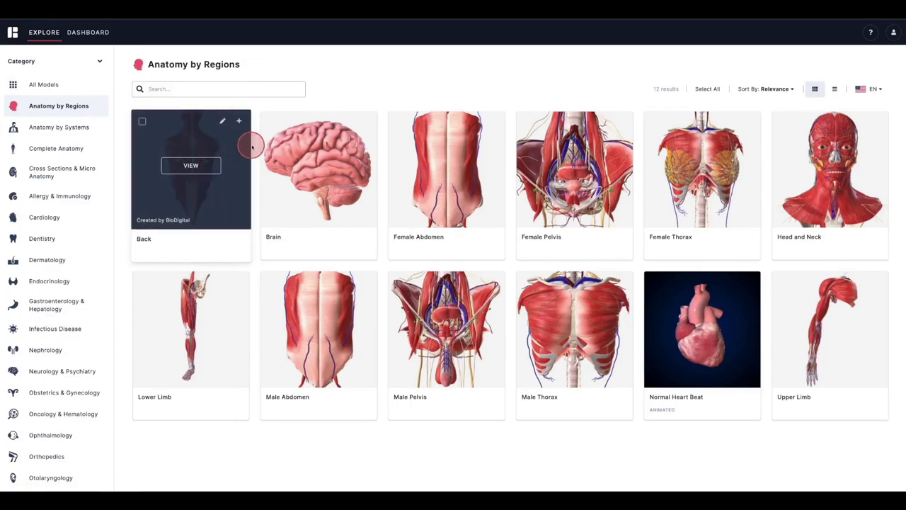
{"action": "mouse_move", "coordinate": [319, 170]}
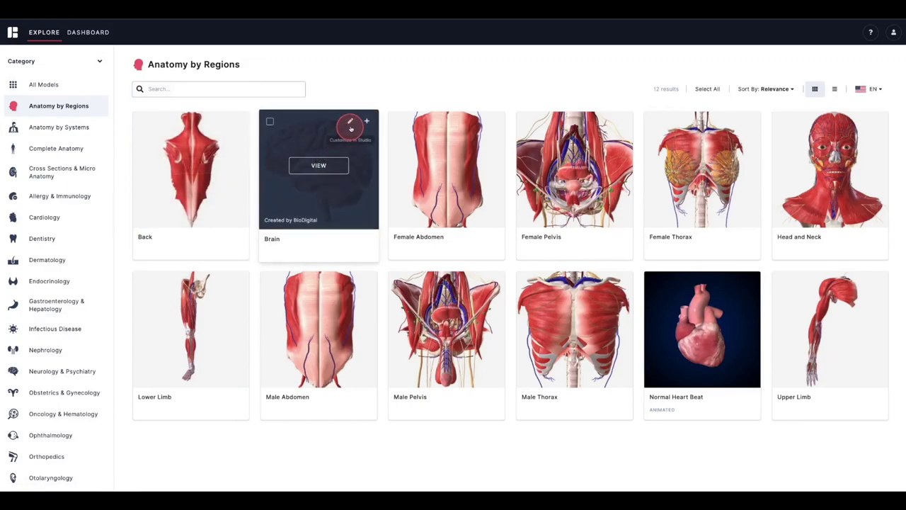
Open the Brain model in Studio, then orbit and pan it across the view.
{"action": "left_click", "coordinate": [351, 123]}
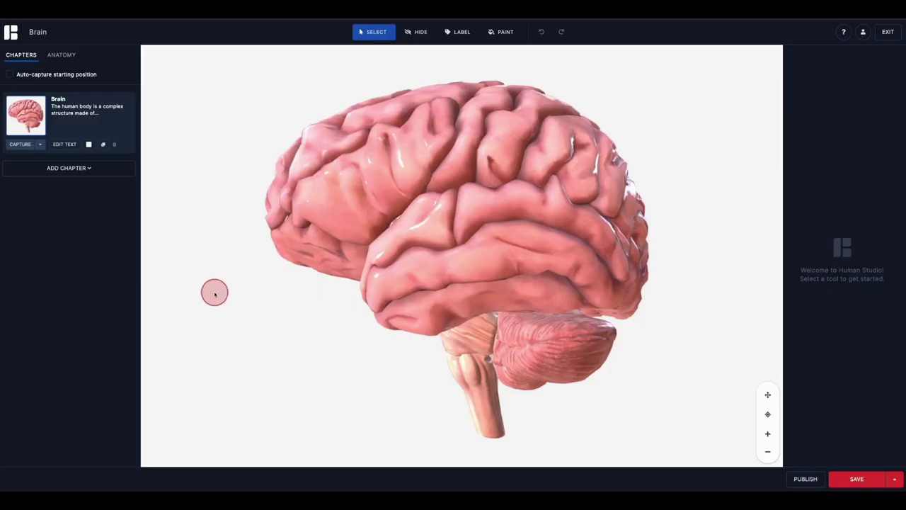
{"action": "mouse_move", "coordinate": [431, 378]}
{"action": "left_mouse_down"}
{"action": "mouse_move", "coordinate": [545, 405]}
{"action": "mouse_move", "coordinate": [471, 411]}
{"action": "mouse_move", "coordinate": [437, 378]}
{"action": "left_mouse_up"}
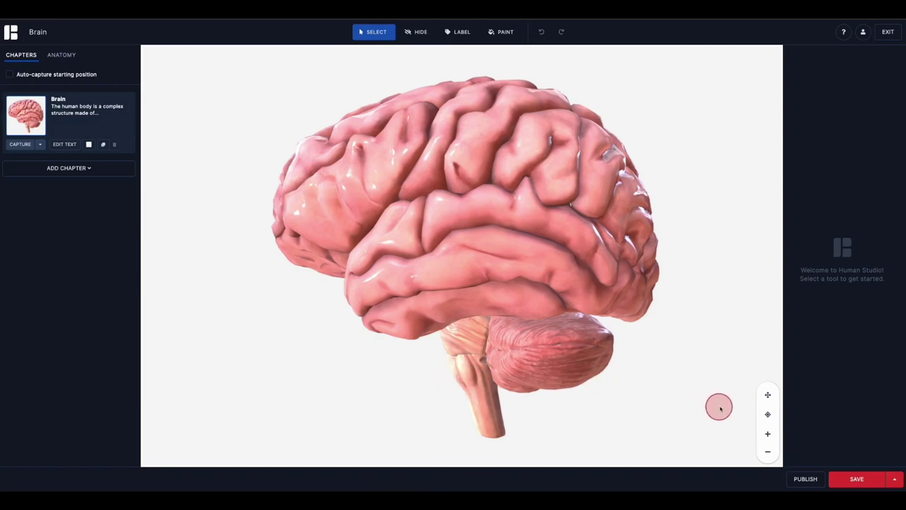
{"action": "left_click", "coordinate": [768, 394]}
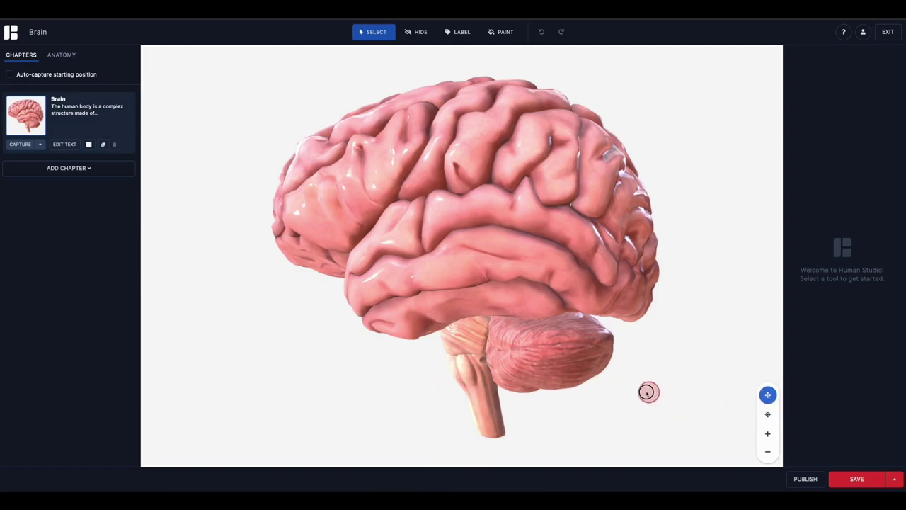
{"action": "mouse_move", "coordinate": [647, 390]}
{"action": "left_mouse_down"}
{"action": "mouse_move", "coordinate": [585, 389]}
{"action": "mouse_move", "coordinate": [692, 382]}
{"action": "left_mouse_up"}
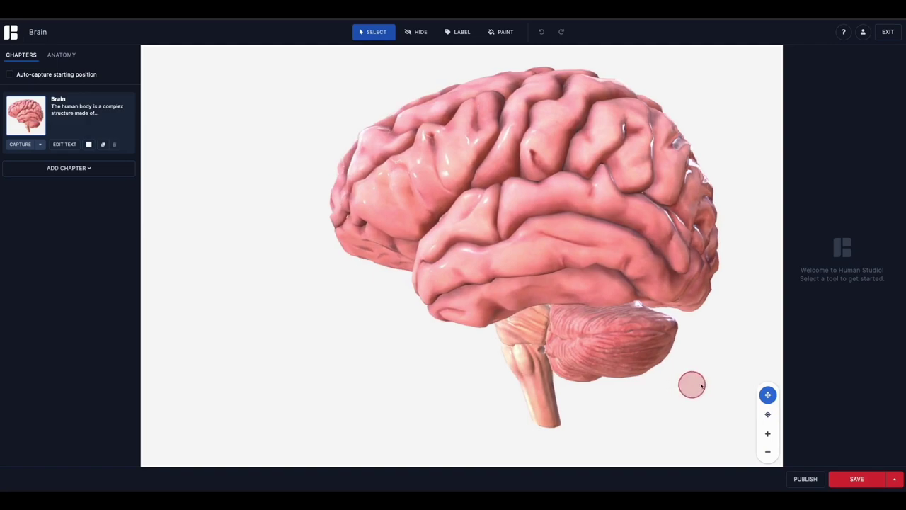
Recenter the brain, then zoom in and back out to show the whole brain.
{"action": "left_click", "coordinate": [767, 396]}
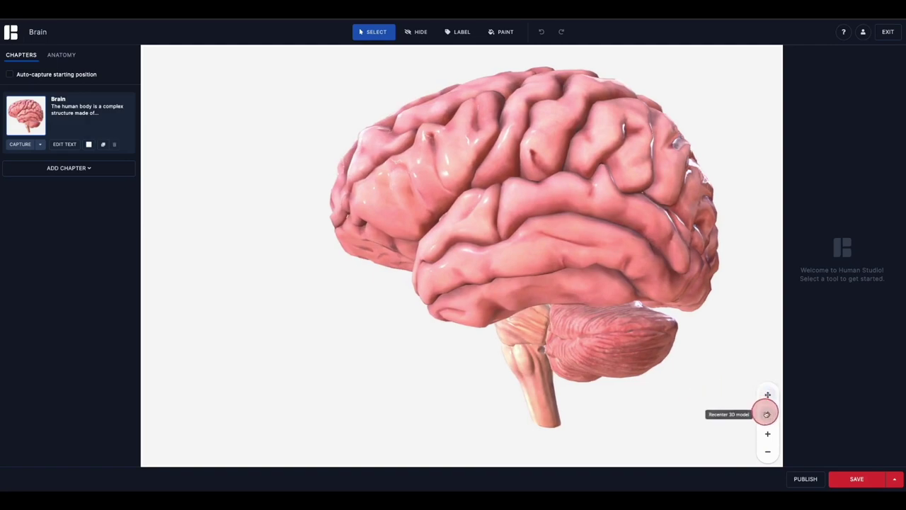
{"action": "left_click", "coordinate": [767, 414]}
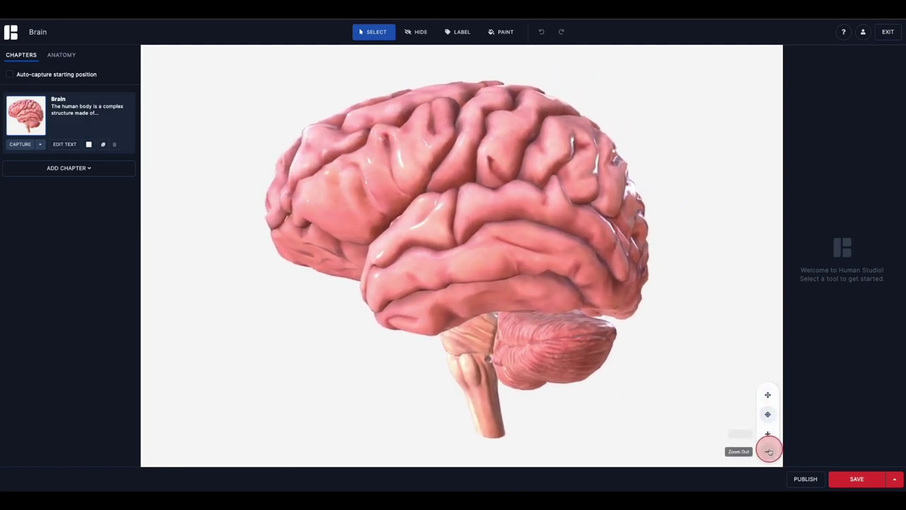
{"action": "left_click", "coordinate": [769, 451]}
{"action": "left_click", "coordinate": [768, 435]}
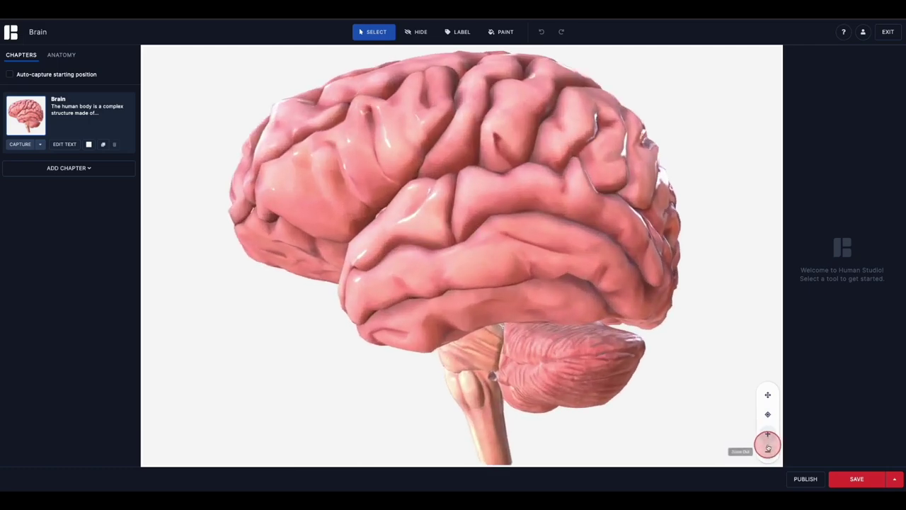
{"action": "left_click", "coordinate": [769, 450]}
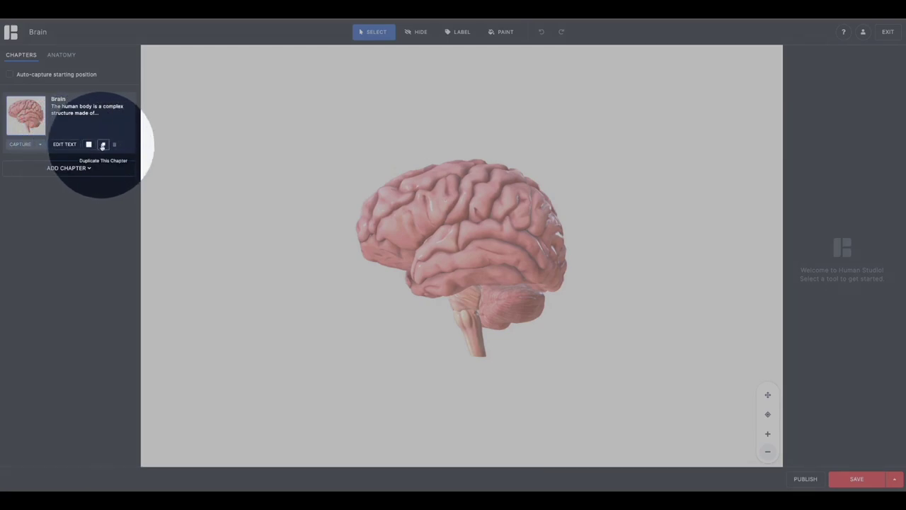
Enable Auto-capture starting position for the Brain chapter and set a front-oblique view.
{"action": "left_click", "coordinate": [115, 145]}
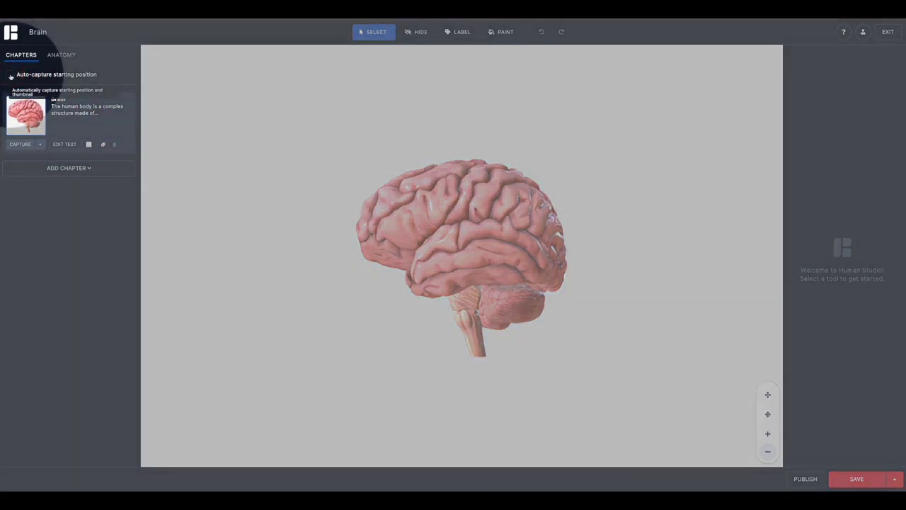
{"action": "left_click", "coordinate": [9, 75]}
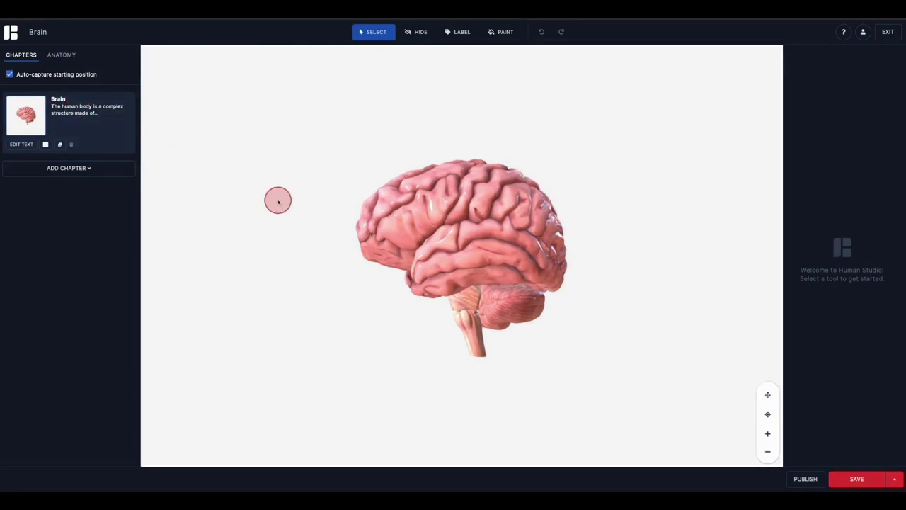
{"action": "mouse_move", "coordinate": [368, 230]}
{"action": "left_mouse_down"}
{"action": "mouse_move", "coordinate": [427, 226]}
{"action": "mouse_move", "coordinate": [464, 239]}
{"action": "mouse_move", "coordinate": [403, 244]}
{"action": "left_mouse_up"}
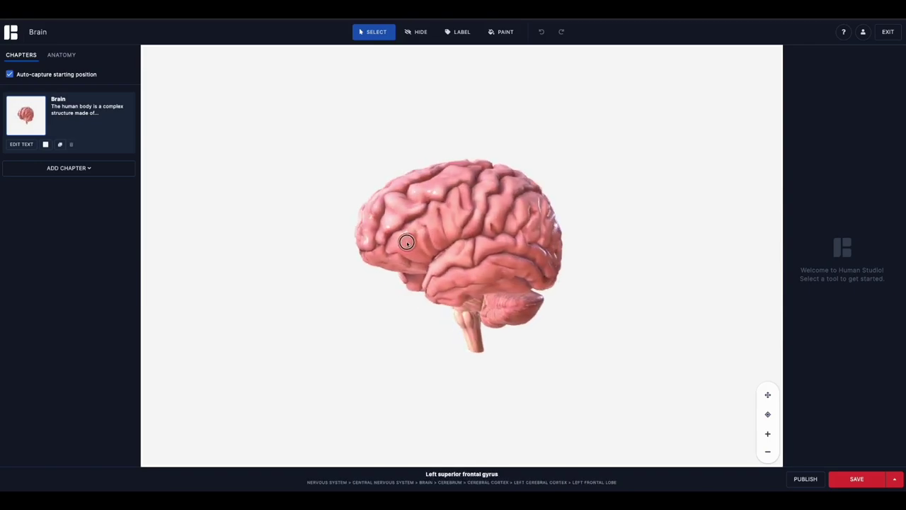
{"action": "scroll", "coordinate": [403, 243], "scroll_direction": "up", "scroll_amount": 3}
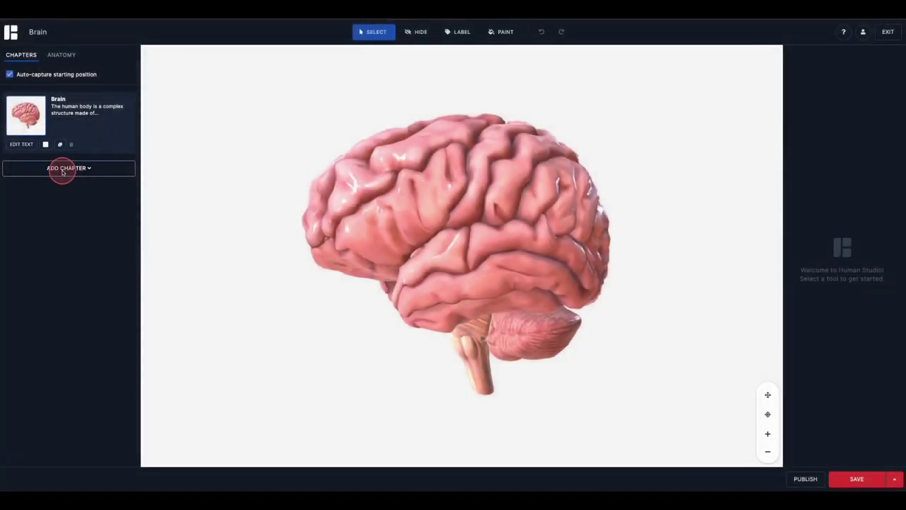
Browse Import Chapters' Anatomy by Systems and Complete Anatomy models without importing anything.
{"action": "left_click", "coordinate": [62, 170]}
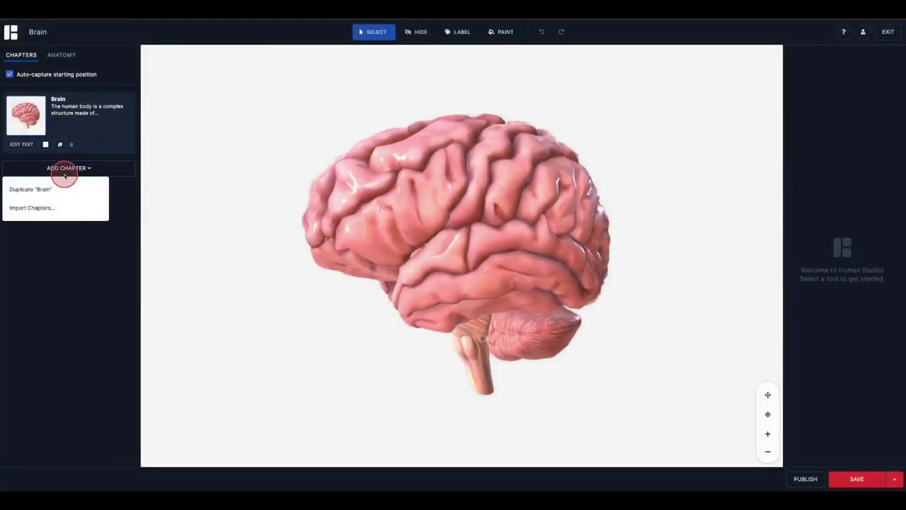
{"action": "left_click", "coordinate": [68, 211]}
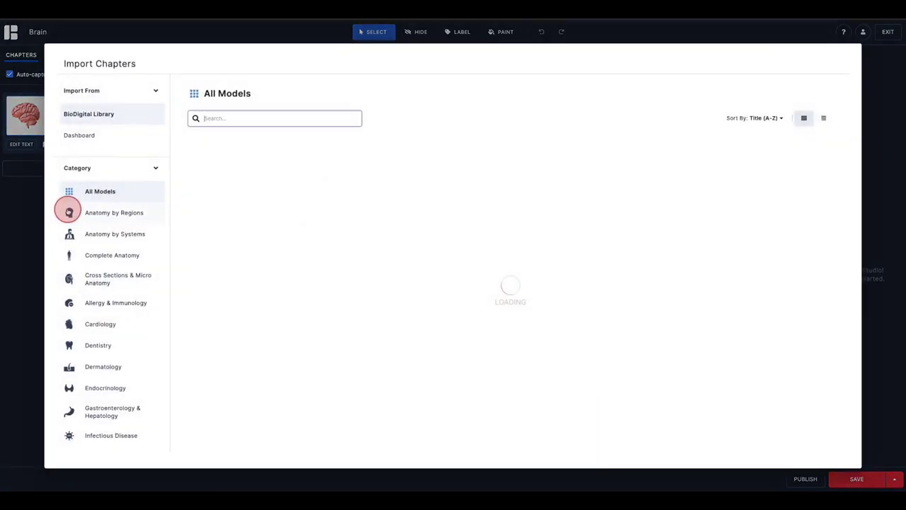
{"action": "scroll", "coordinate": [93, 210], "scroll_direction": "down", "scroll_amount": 2}
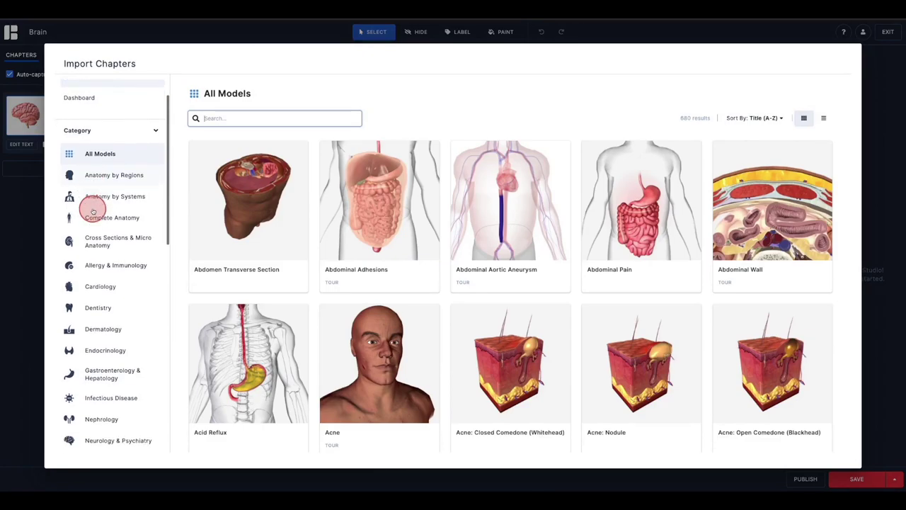
{"action": "left_click", "coordinate": [98, 190]}
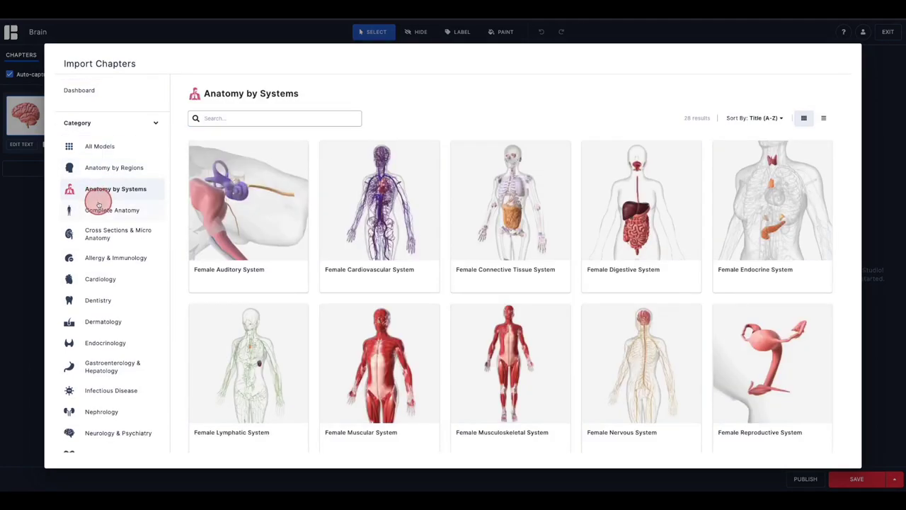
{"action": "left_click", "coordinate": [97, 210]}
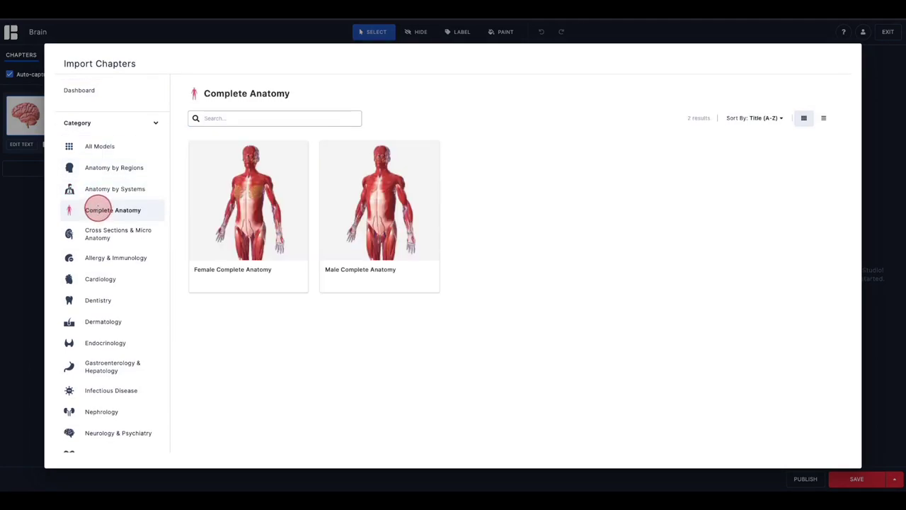
{"action": "left_click", "coordinate": [29, 201]}
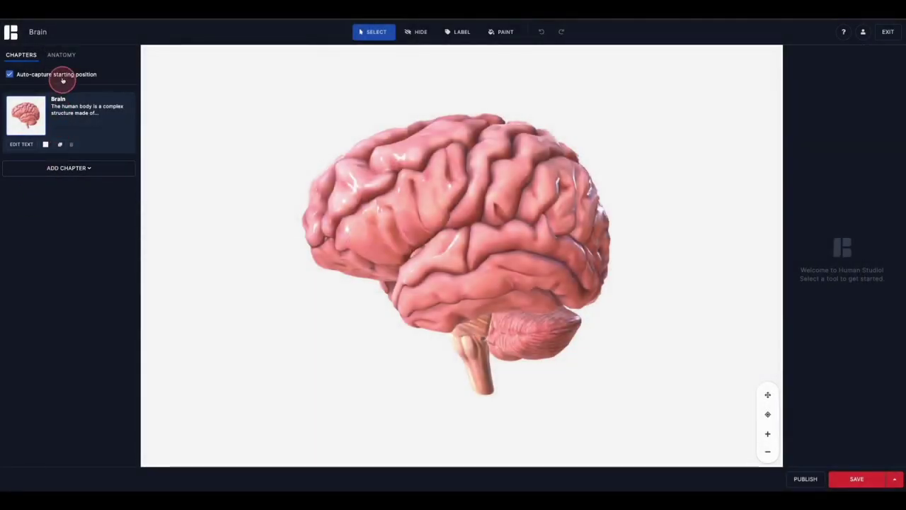
{"action": "left_click", "coordinate": [62, 55]}
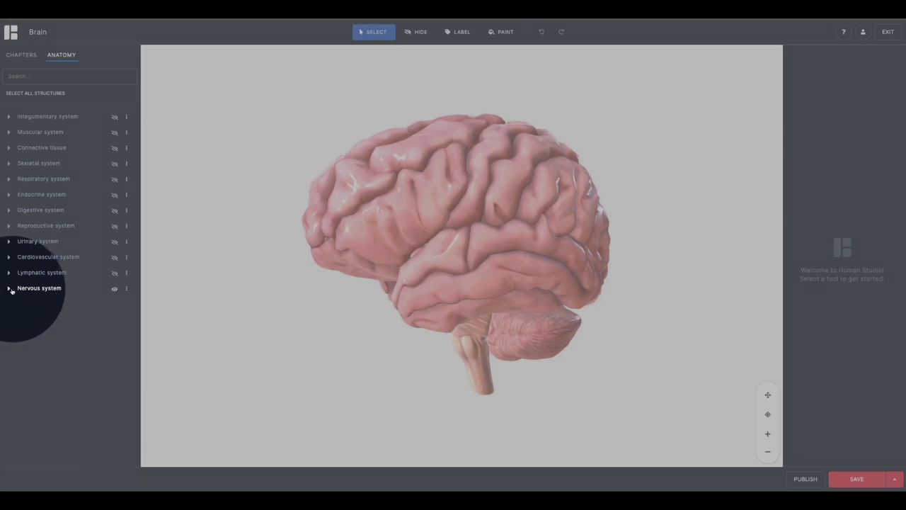
Expand Nervous system and Central nervous system, then fly the view to the Brain.
{"action": "left_click", "coordinate": [9, 289]}
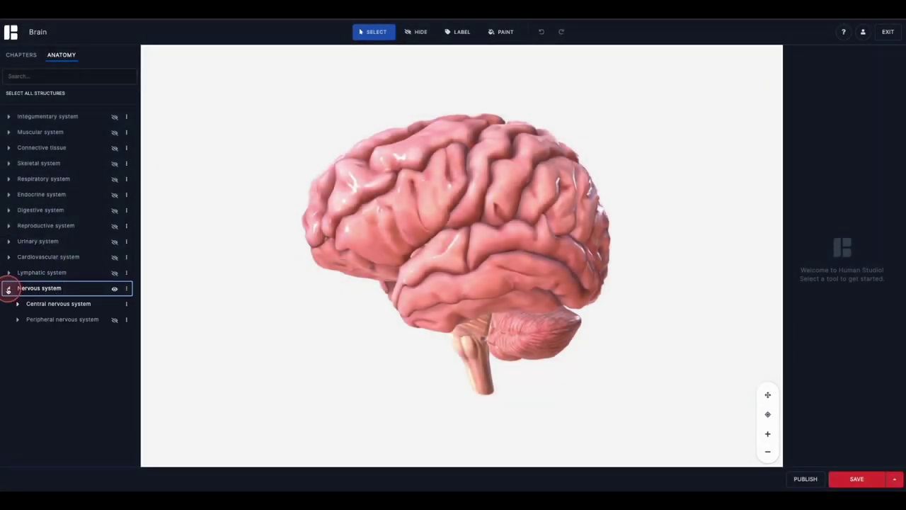
{"action": "left_click", "coordinate": [18, 304]}
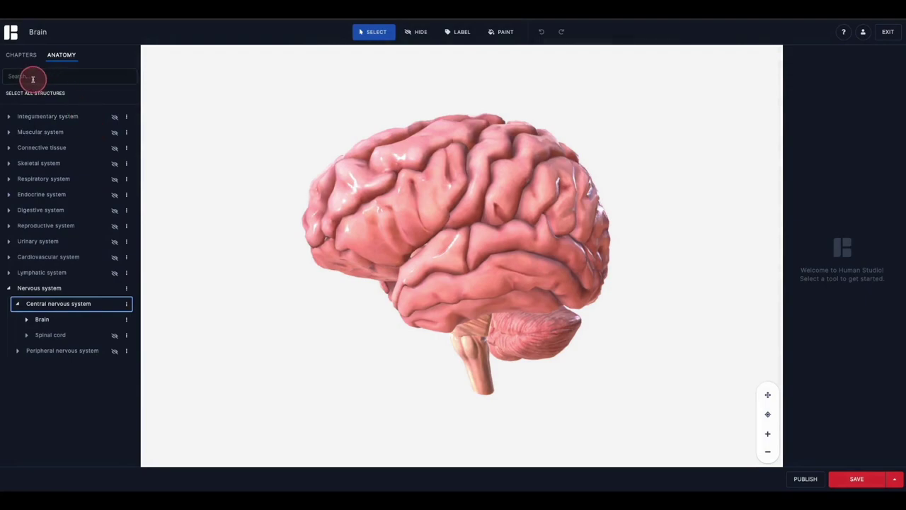
{"action": "left_click", "coordinate": [32, 78]}
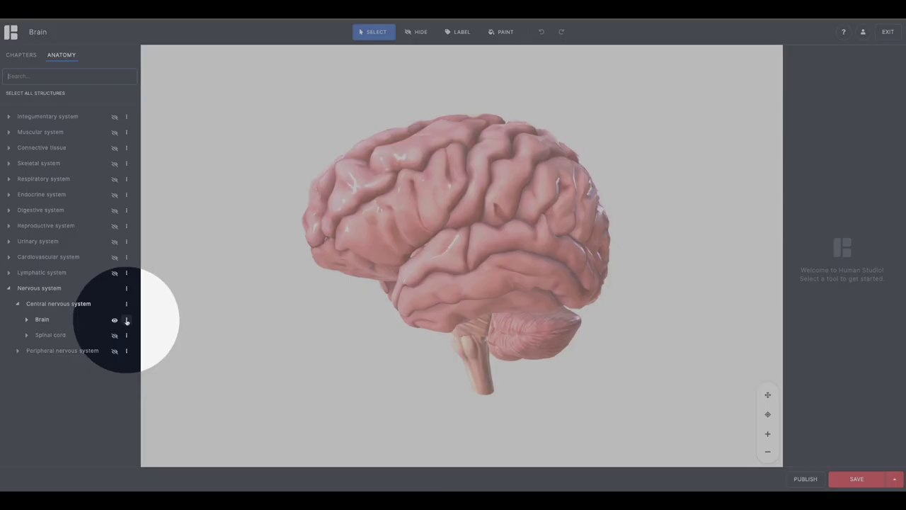
{"action": "left_click", "coordinate": [127, 320]}
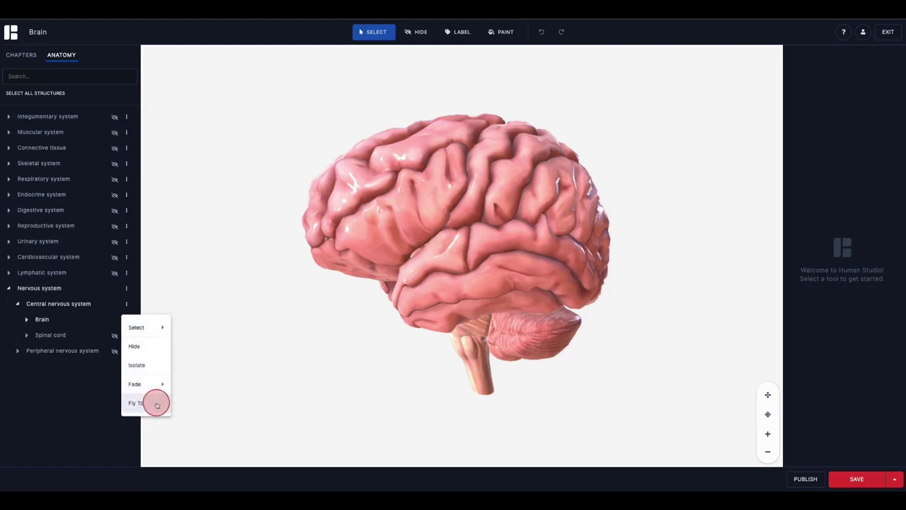
{"action": "left_click", "coordinate": [198, 352]}
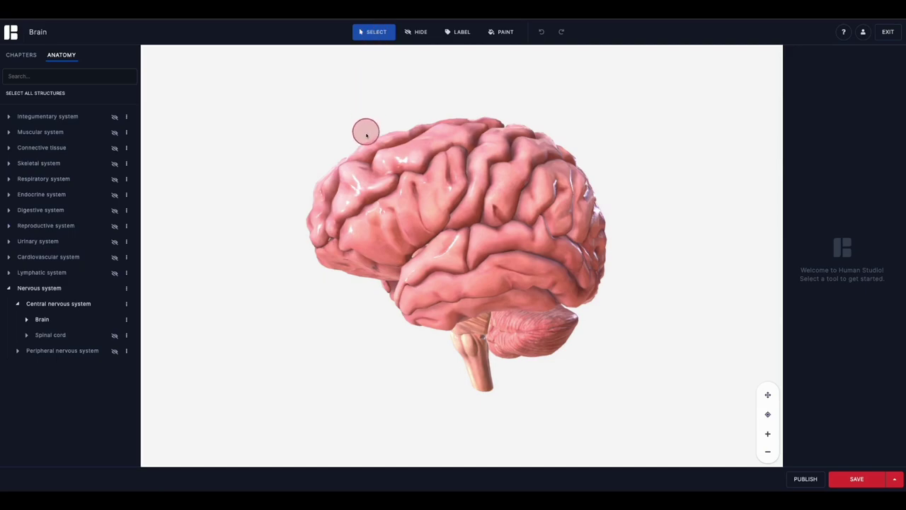
Select the left inferior frontal gyrus and paint it Pink.
{"action": "left_click_drag", "start_coordinate": [397, 193], "coordinate": [410, 203]}
{"action": "left_click", "coordinate": [411, 201]}
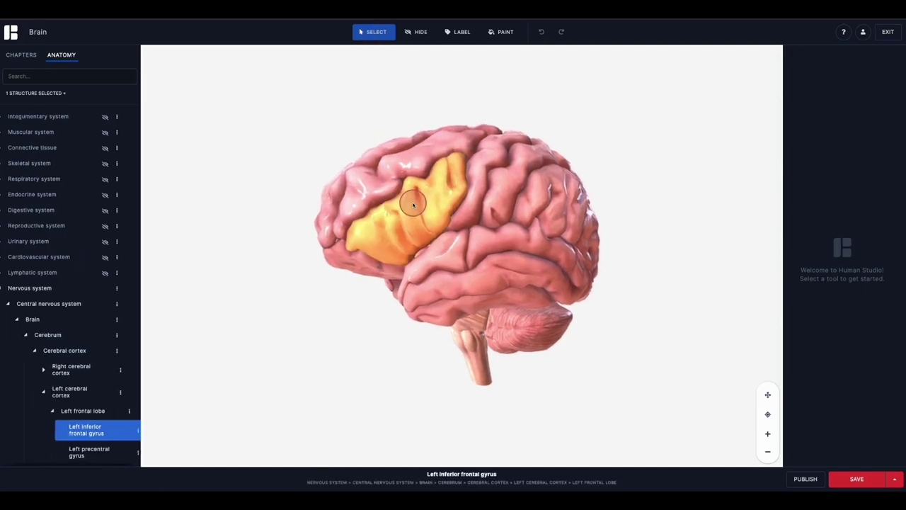
{"action": "left_click_drag", "start_coordinate": [345, 179], "coordinate": [370, 192]}
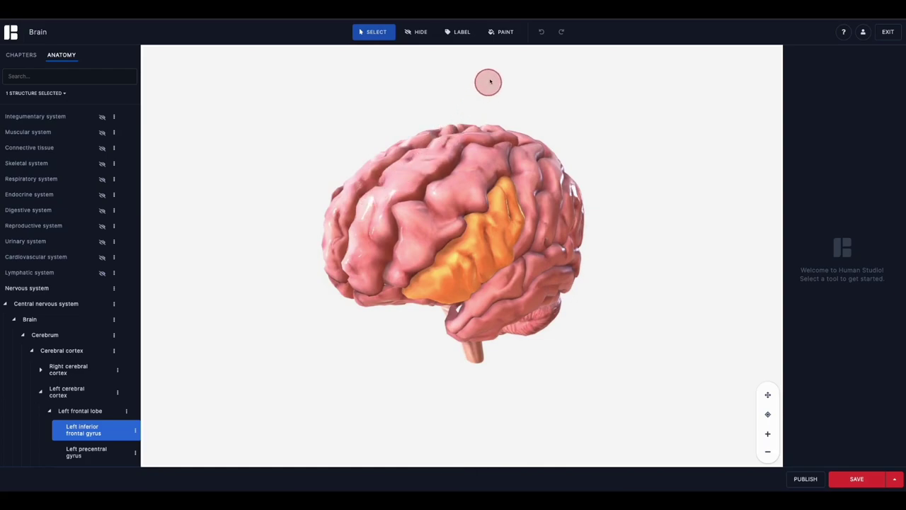
{"action": "left_click", "coordinate": [499, 34]}
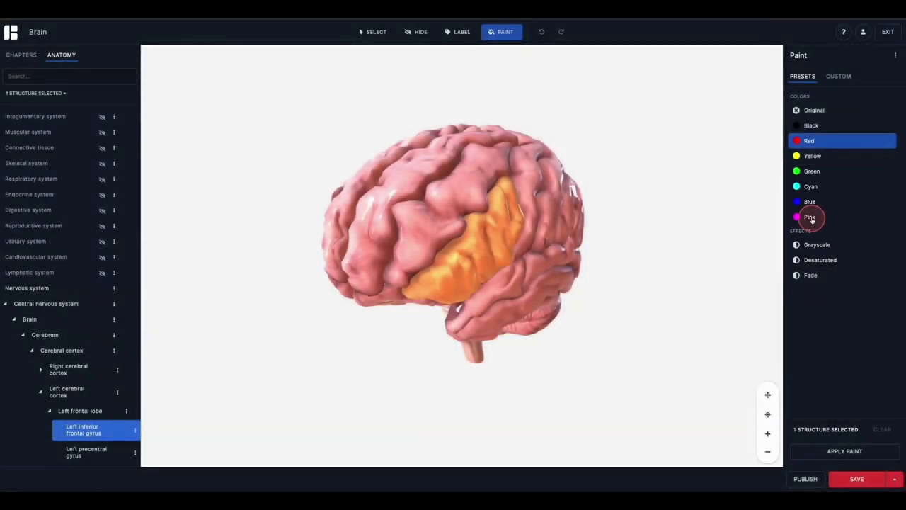
{"action": "left_click", "coordinate": [811, 219]}
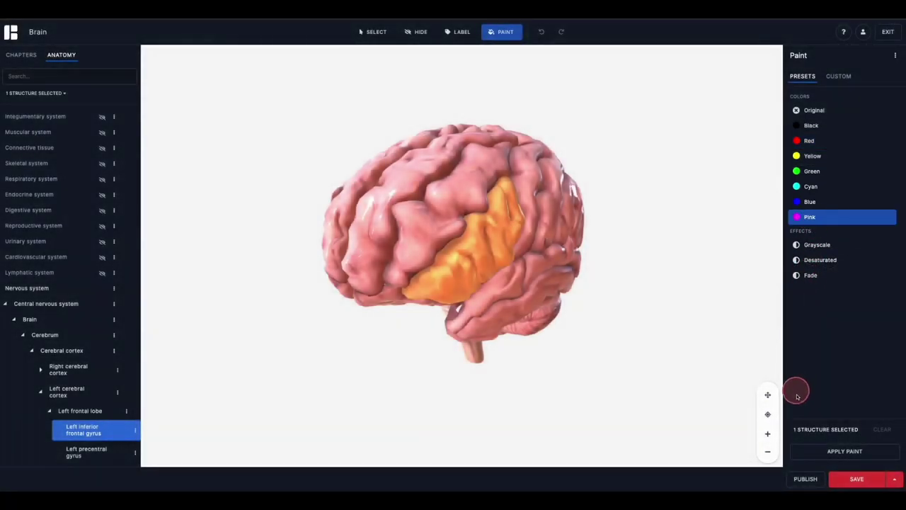
{"action": "left_click", "coordinate": [848, 452]}
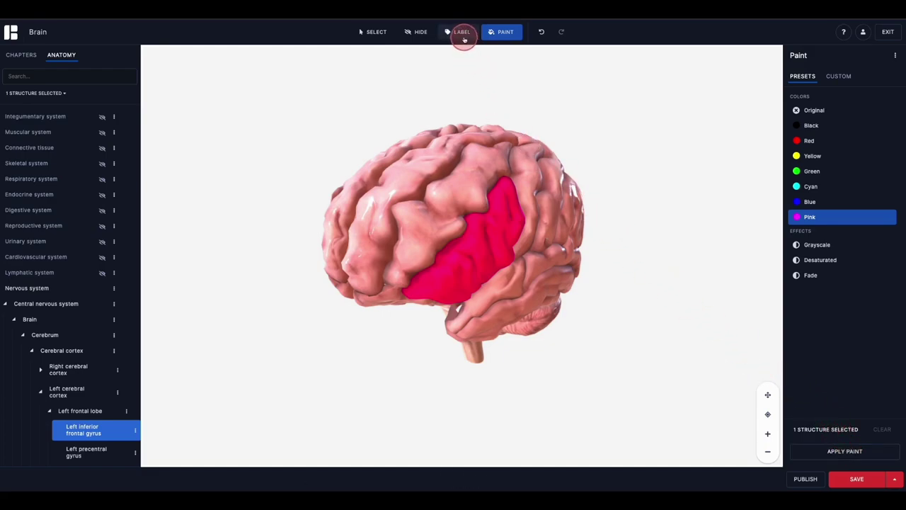
{"action": "left_click", "coordinate": [462, 33]}
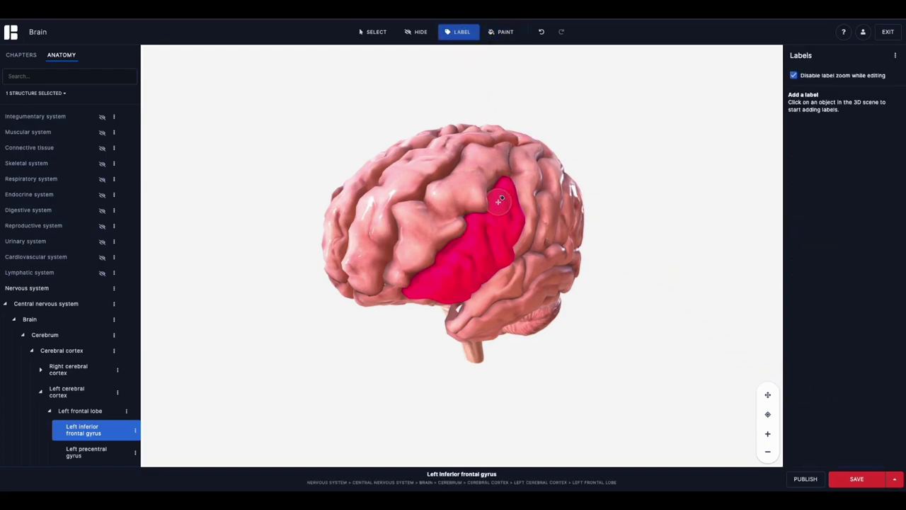
Pin a 'Left inferior frontal gyrus' label on the pink gyrus, placed up-right of the brain.
{"action": "left_click", "coordinate": [500, 199]}
{"action": "left_click_drag", "start_coordinate": [530, 204], "coordinate": [588, 166]}
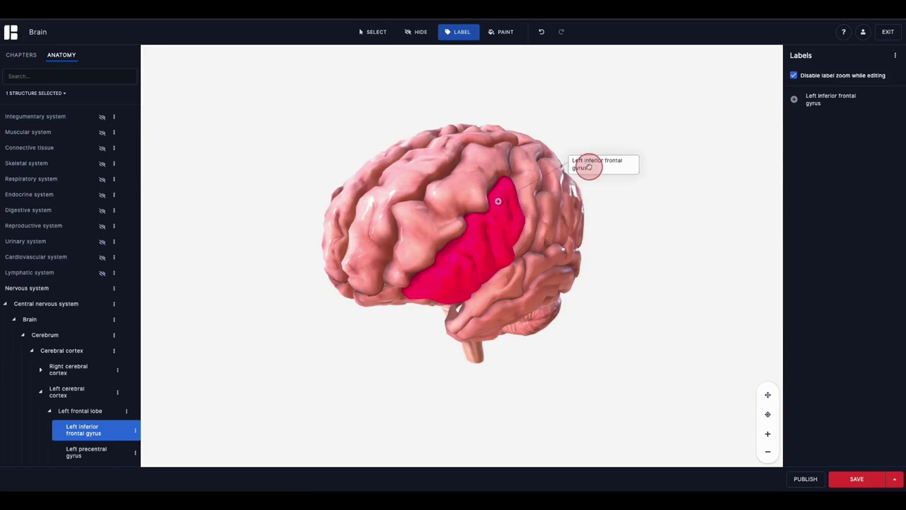
{"action": "left_click", "coordinate": [814, 99]}
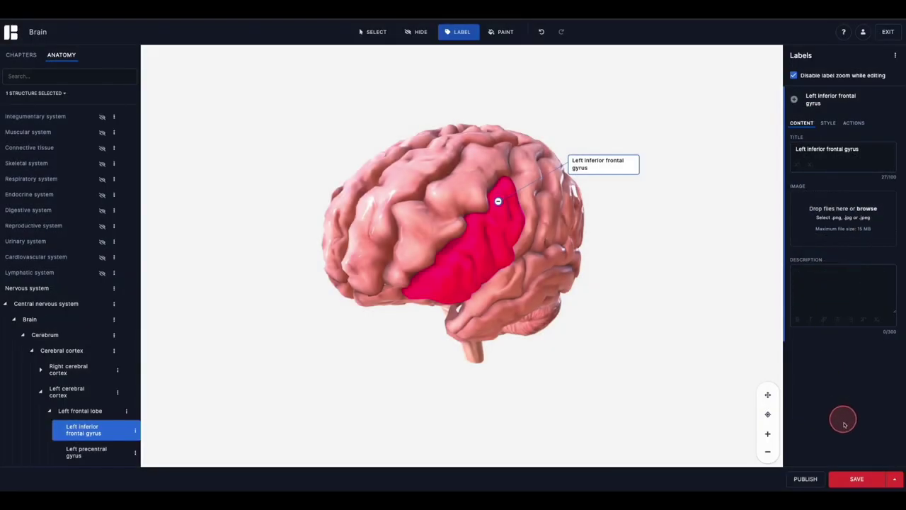
{"action": "left_click", "coordinate": [857, 479]}
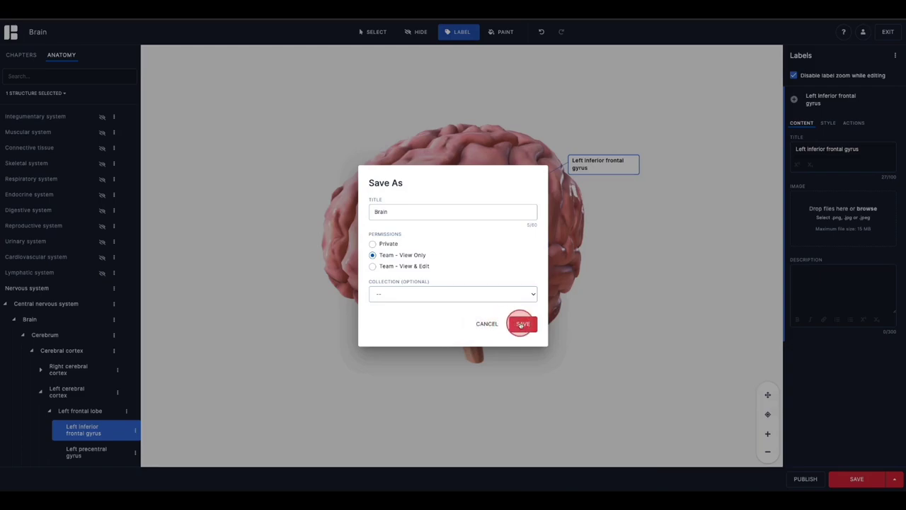
Save the model as Brain, then publish it and copy its shareable URL.
{"action": "left_click", "coordinate": [521, 325]}
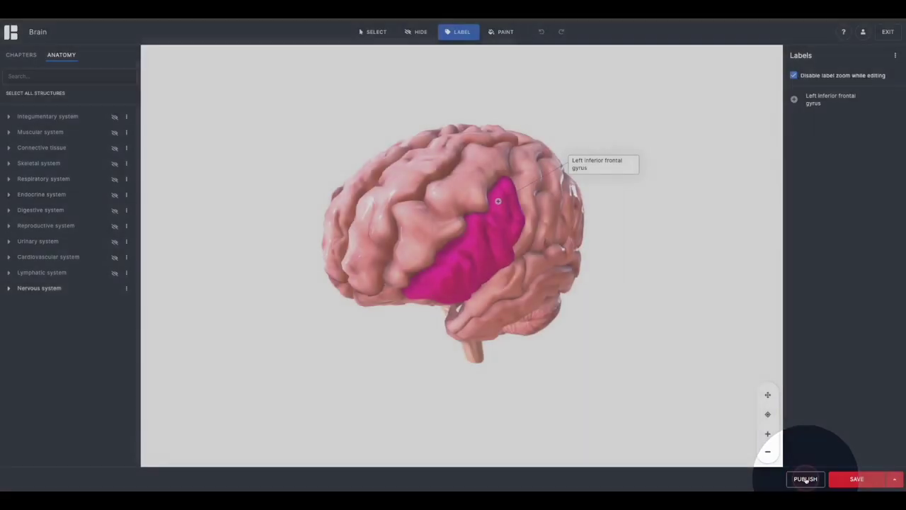
{"action": "left_click", "coordinate": [804, 479]}
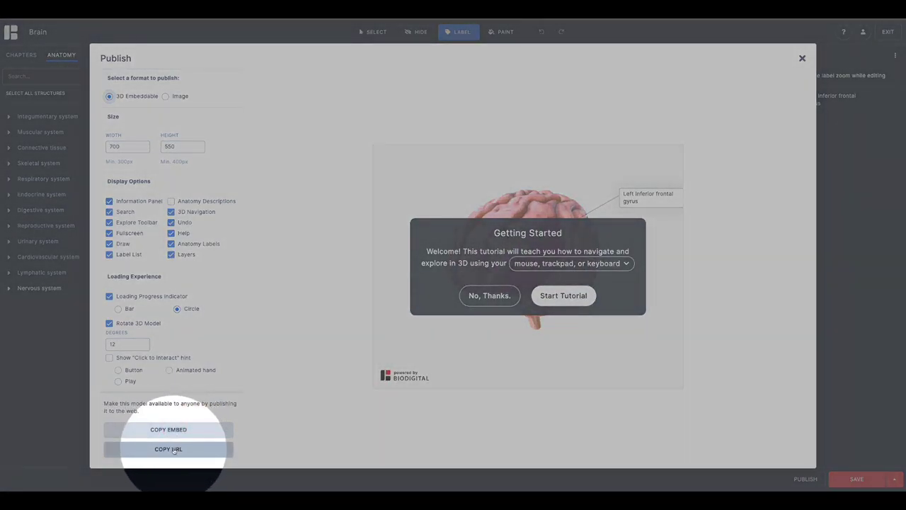
{"action": "left_click", "coordinate": [165, 450]}
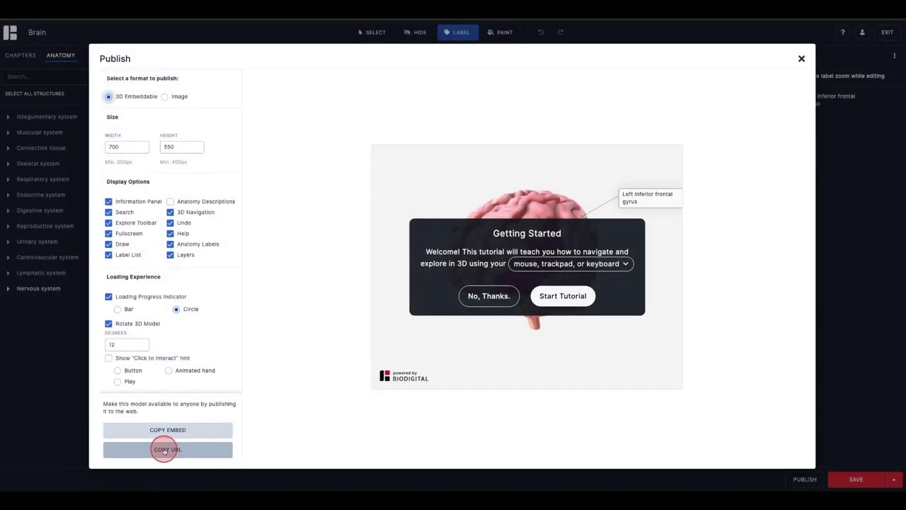